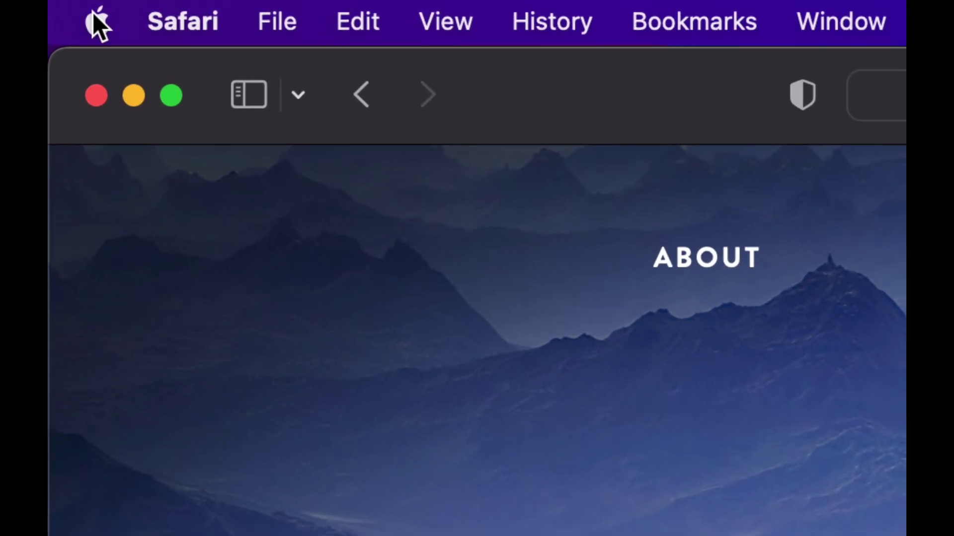
Open the App Store from the Apple menu
{"action": "left_click", "coordinate": [95, 20]}
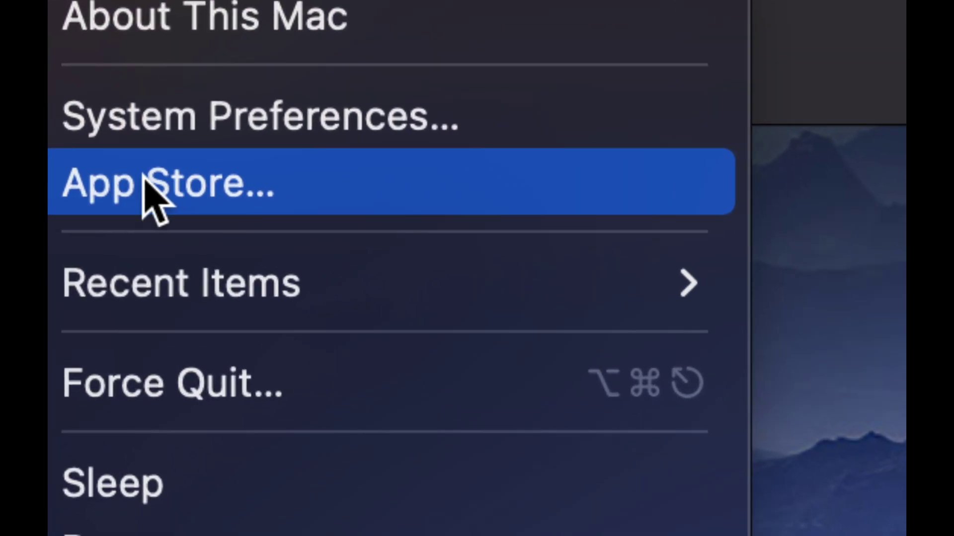
{"action": "left_click", "coordinate": [136, 175]}
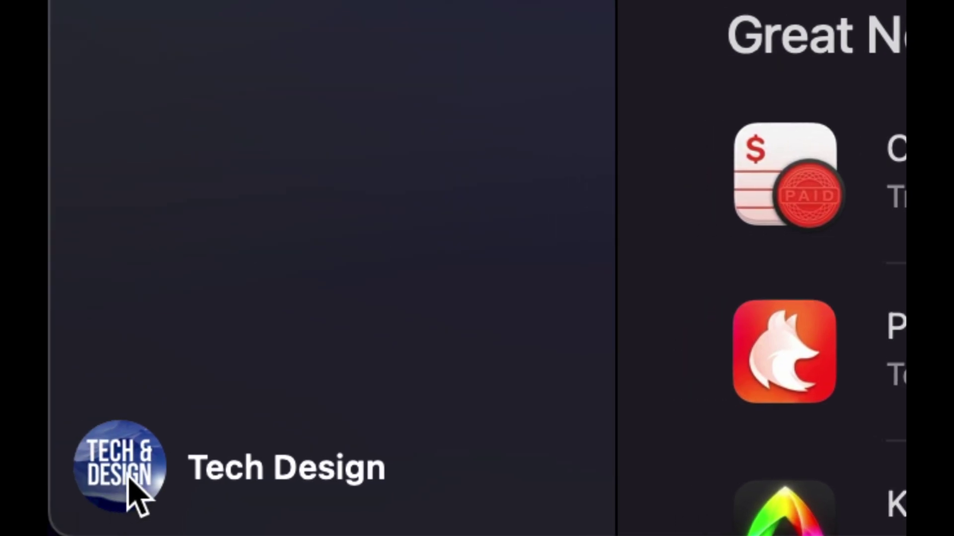
Open the account page and list purchased iPhone & iPad Apps, with Oculus at the top
{"action": "left_click", "coordinate": [125, 479]}
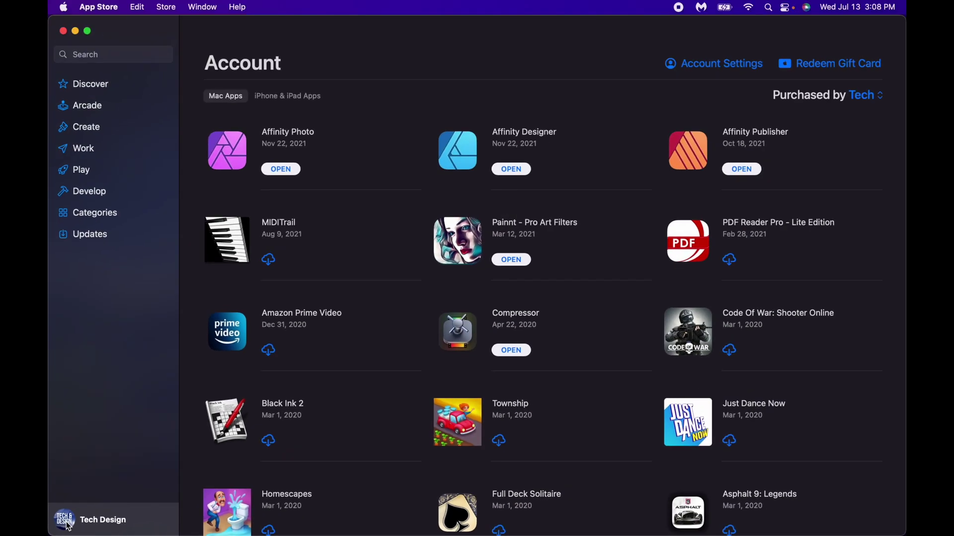
{"action": "mouse_move", "coordinate": [516, 230]}
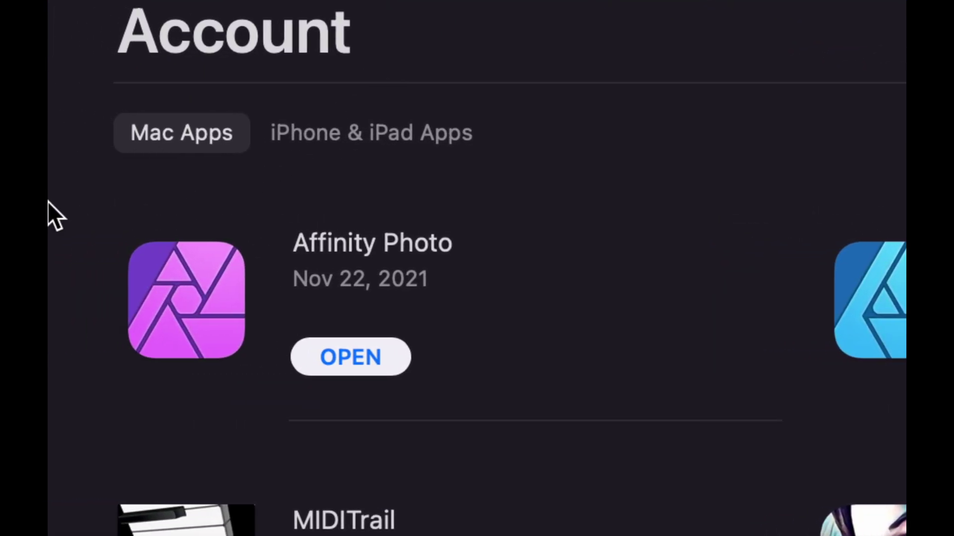
{"action": "left_click", "coordinate": [340, 130]}
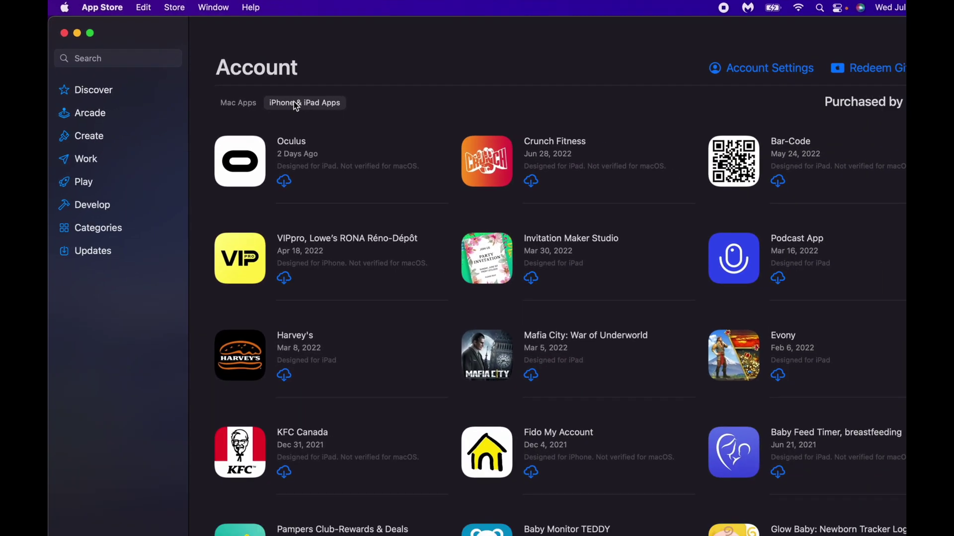
{"action": "mouse_move", "coordinate": [720, 147]}
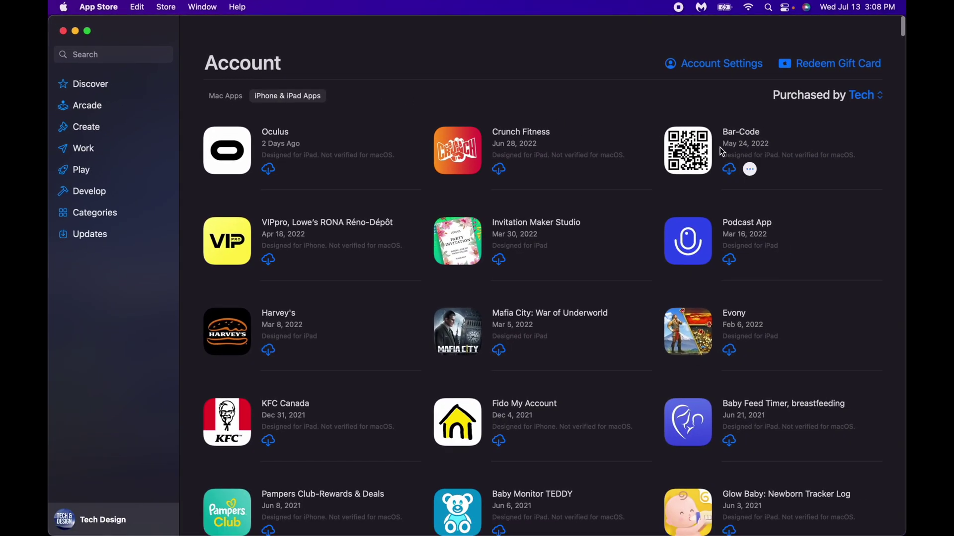
{"action": "scroll", "coordinate": [720, 147], "scroll_direction": "down", "scroll_amount": 20}
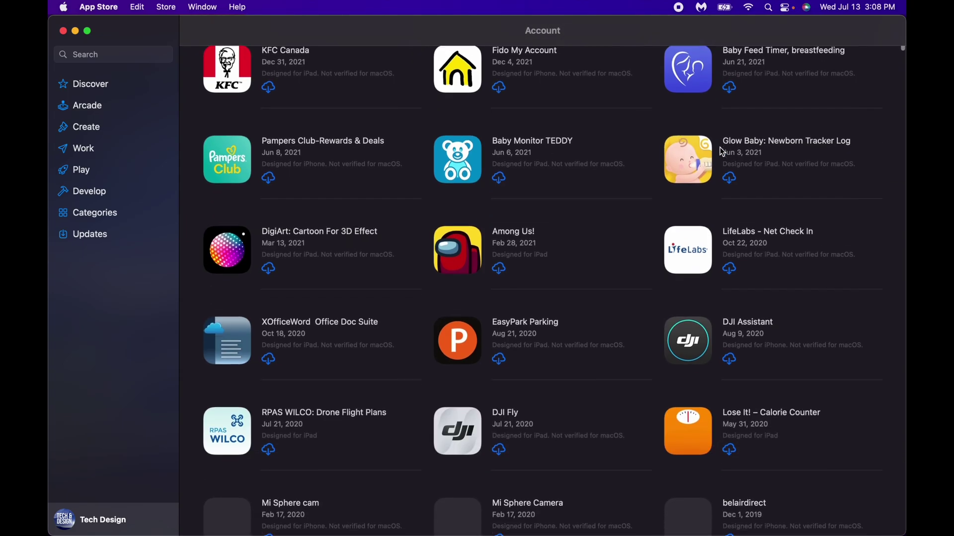
{"action": "scroll", "coordinate": [722, 152], "scroll_direction": "down", "scroll_amount": 15}
{"action": "scroll", "coordinate": [721, 151], "scroll_direction": "down", "scroll_amount": 10}
{"action": "scroll", "coordinate": [722, 152], "scroll_direction": "down", "scroll_amount": 7}
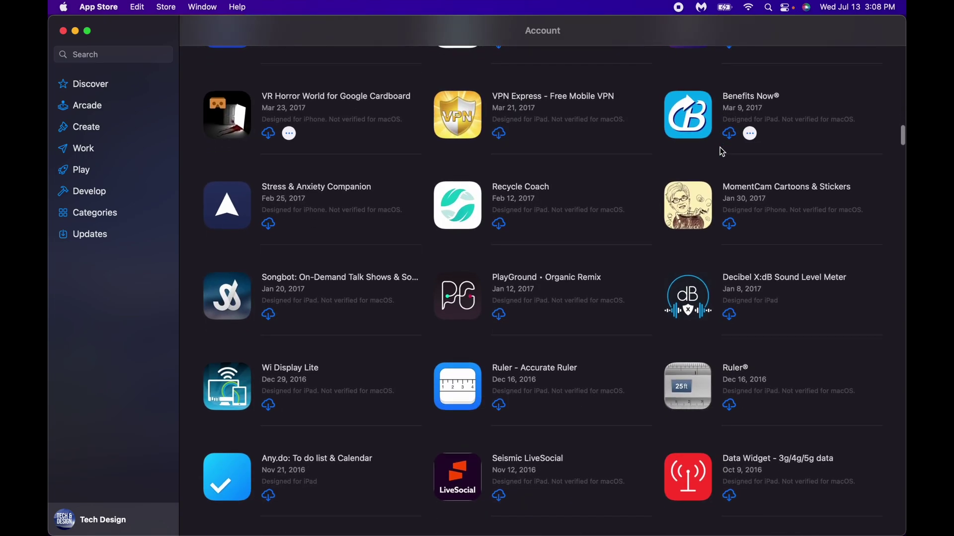
{"action": "scroll", "coordinate": [722, 151], "scroll_direction": "up", "scroll_amount": 10}
{"action": "scroll", "coordinate": [723, 153], "scroll_direction": "up", "scroll_amount": 5}
{"action": "scroll", "coordinate": [722, 153], "scroll_direction": "up", "scroll_amount": 1}
{"action": "mouse_move", "coordinate": [630, 243]}
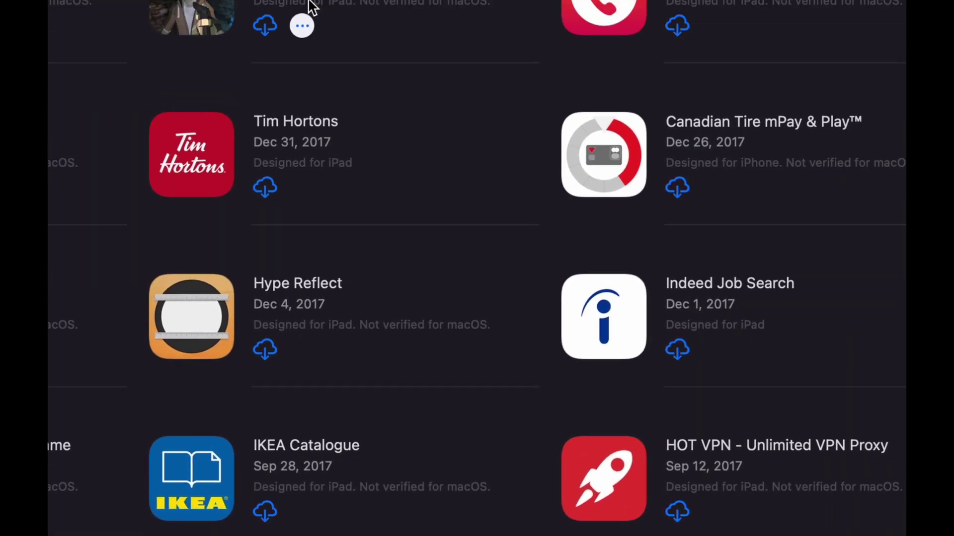
{"action": "mouse_move", "coordinate": [265, 187]}
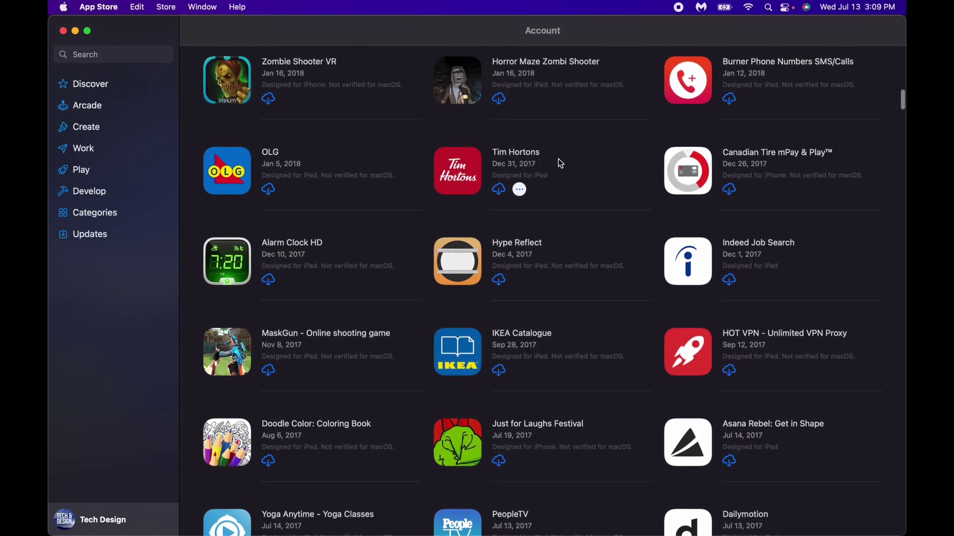
{"action": "scroll", "coordinate": [561, 163], "scroll_direction": "up", "scroll_amount": 10}
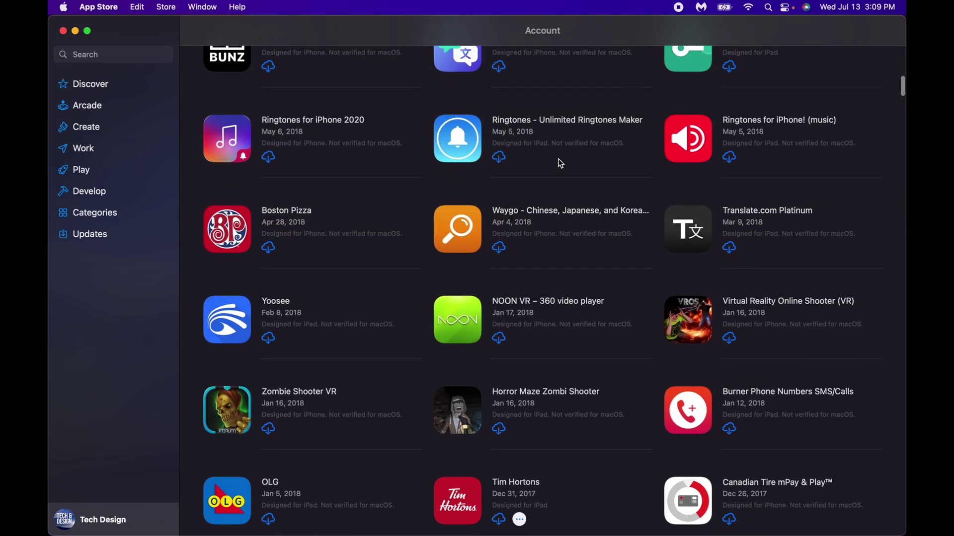
{"action": "scroll", "coordinate": [558, 159], "scroll_direction": "up", "scroll_amount": 15}
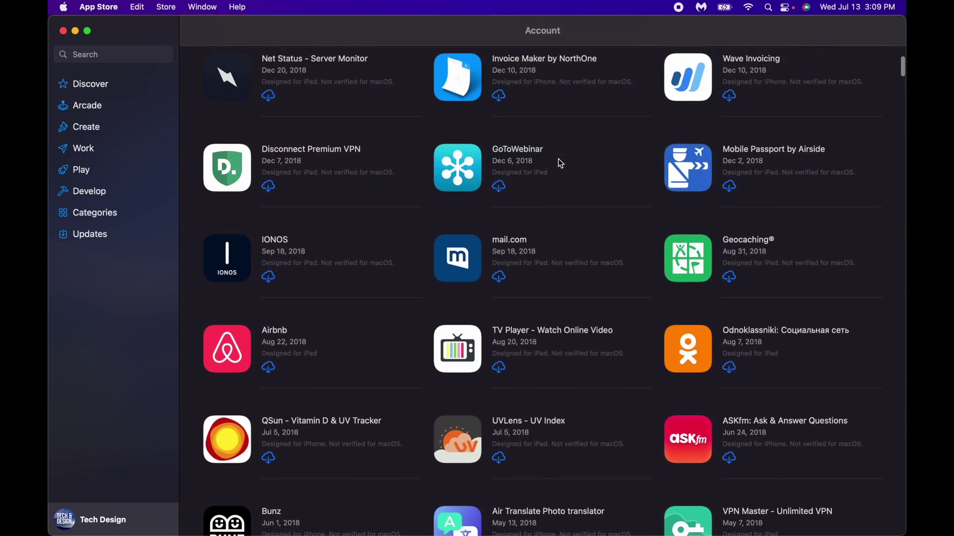
{"action": "scroll", "coordinate": [692, 230], "scroll_direction": "down", "scroll_amount": 17}
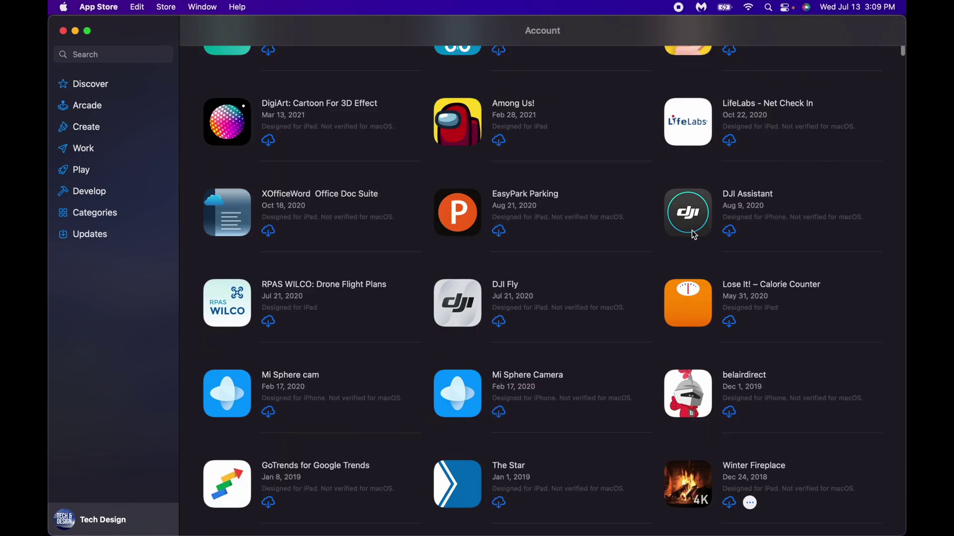
{"action": "scroll", "coordinate": [692, 230], "scroll_direction": "down", "scroll_amount": 20}
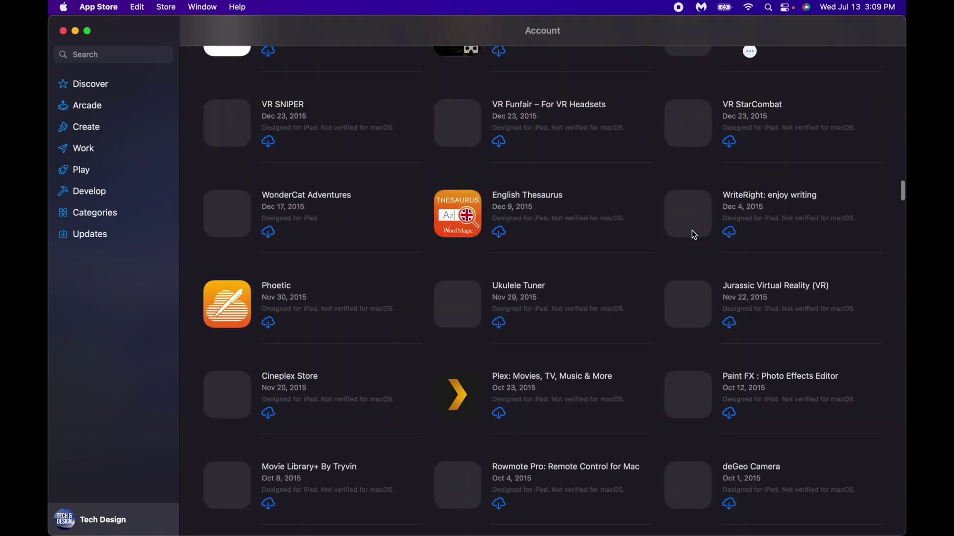
{"action": "scroll", "coordinate": [692, 231], "scroll_direction": "down", "scroll_amount": 20}
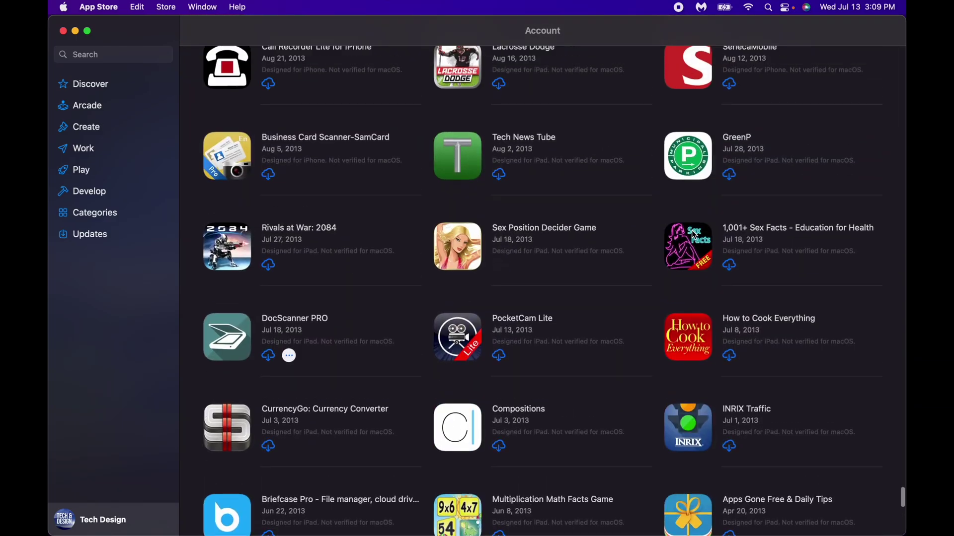
{"action": "scroll", "coordinate": [694, 235], "scroll_direction": "up", "scroll_amount": 20}
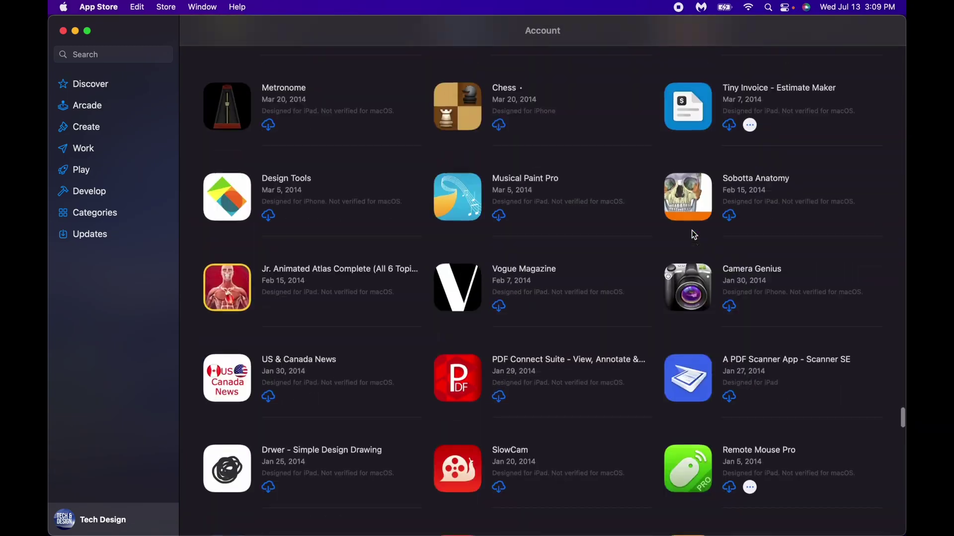
{"action": "scroll", "coordinate": [694, 235], "scroll_direction": "up", "scroll_amount": 20}
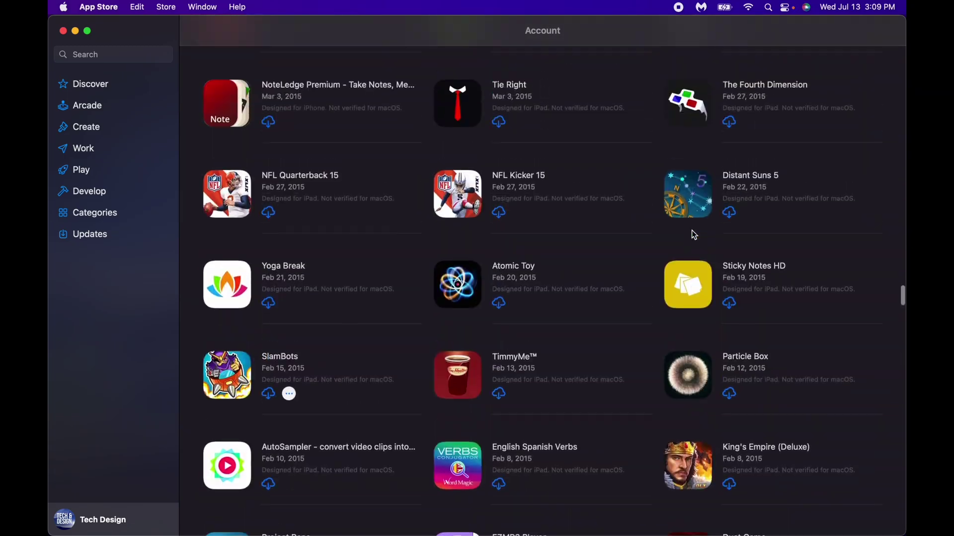
{"action": "scroll", "coordinate": [694, 235], "scroll_direction": "up", "scroll_amount": 20}
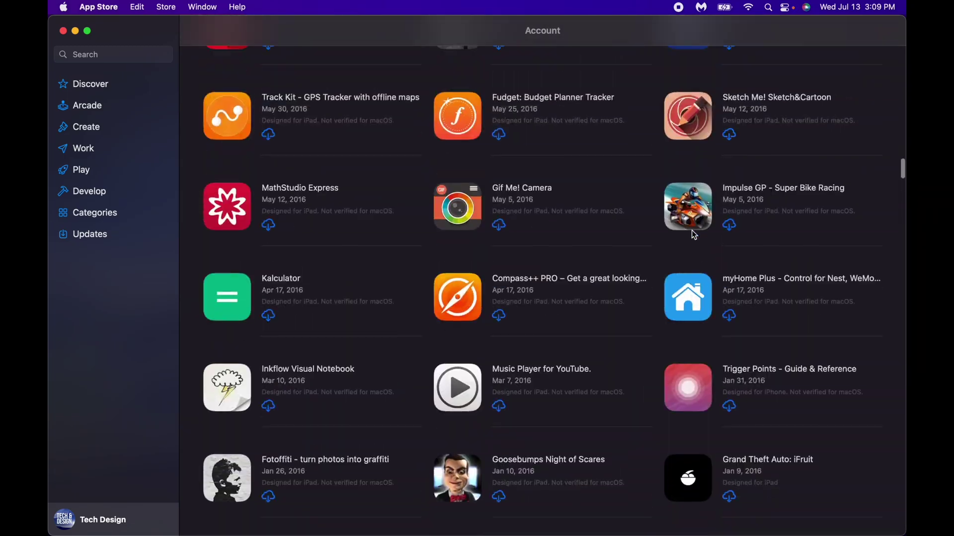
{"action": "scroll", "coordinate": [693, 235], "scroll_direction": "up", "scroll_amount": 20}
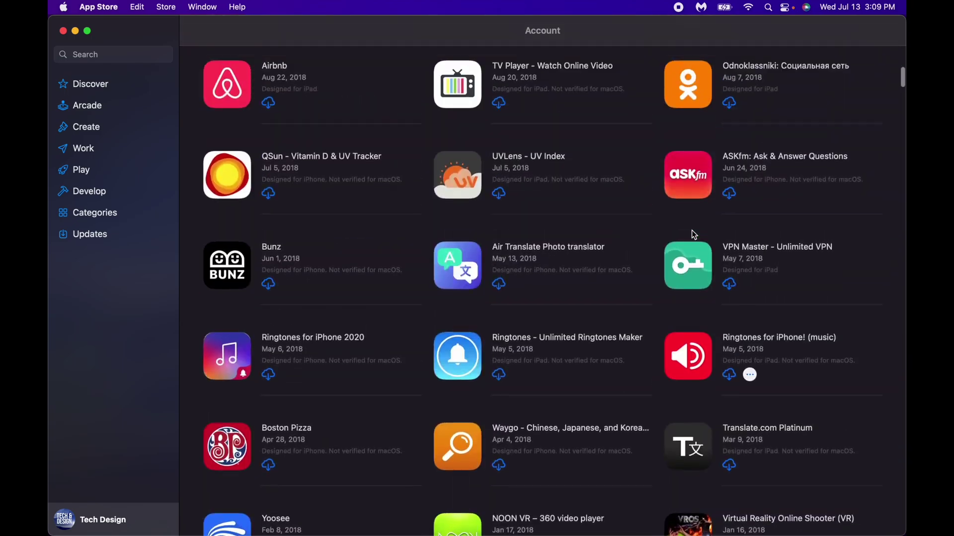
{"action": "scroll", "coordinate": [694, 235], "scroll_direction": "up", "scroll_amount": 10}
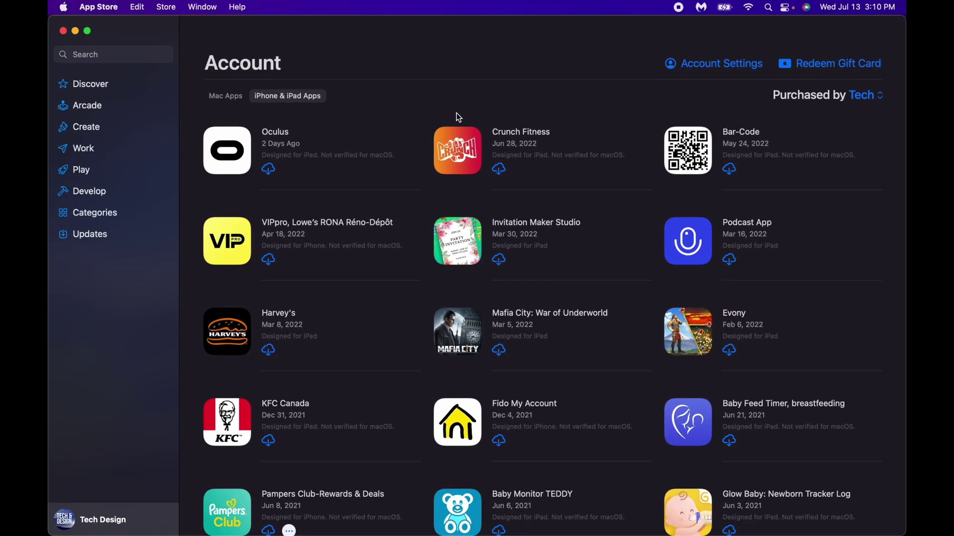
{"action": "mouse_move", "coordinate": [373, 125]}
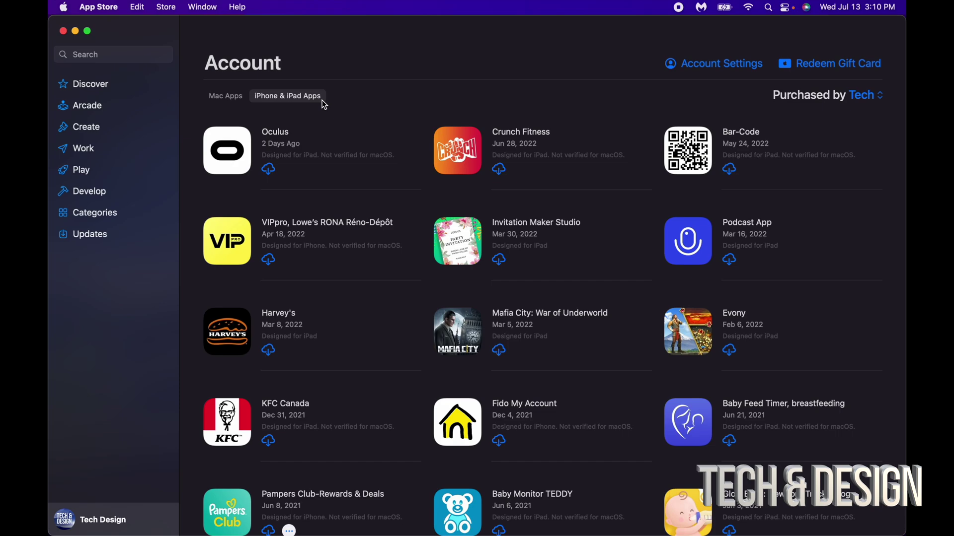
Download the Oculus app from the purchased iPhone & iPad Apps list
{"action": "mouse_move", "coordinate": [243, 125]}
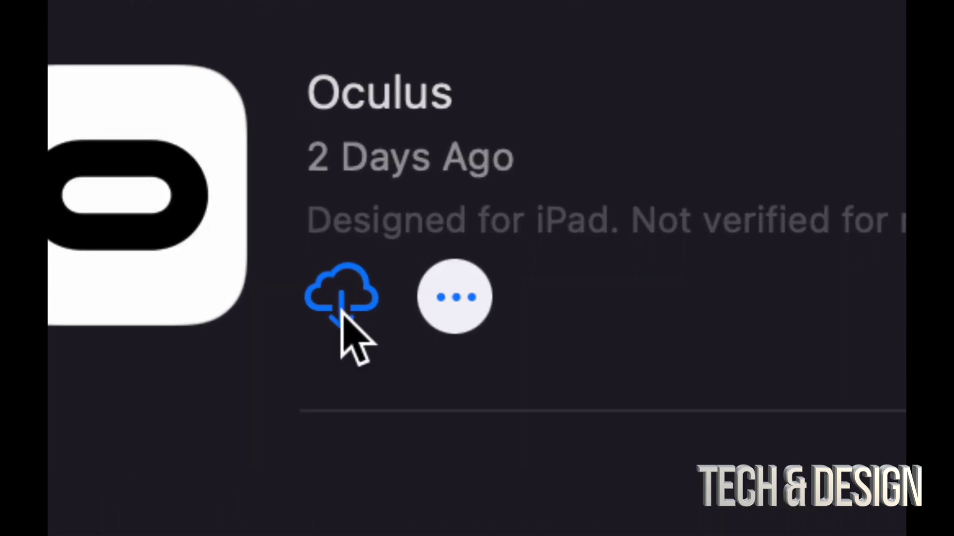
{"action": "left_click", "coordinate": [341, 305]}
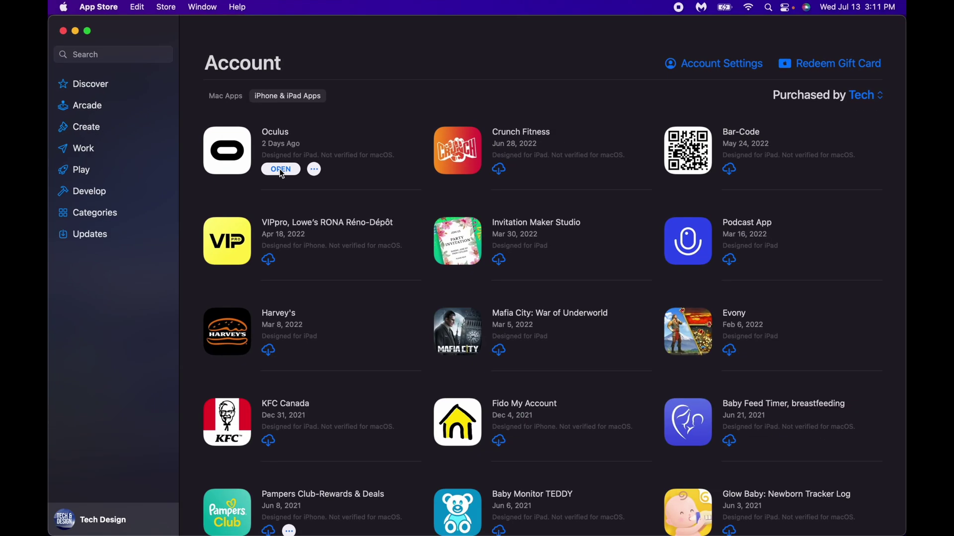
Launch Oculus, allow its Bluetooth access, and reposition its window
{"action": "left_click", "coordinate": [281, 170]}
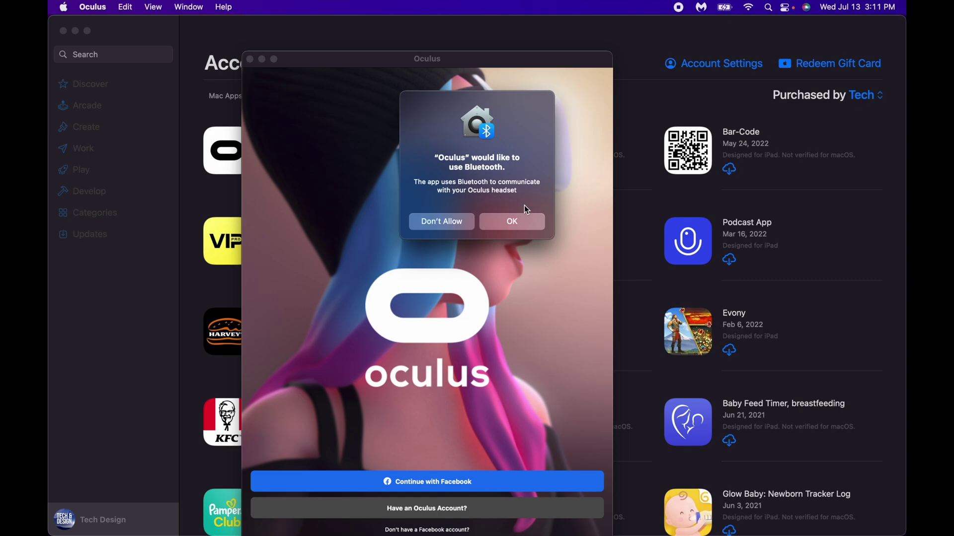
{"action": "left_click", "coordinate": [515, 225]}
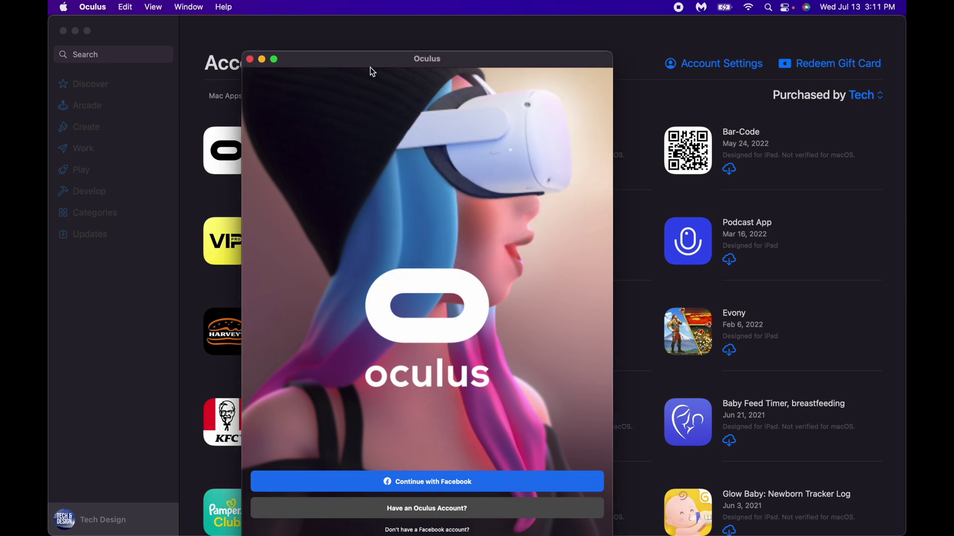
{"action": "left_click_drag", "start_coordinate": [363, 69], "coordinate": [319, 32]}
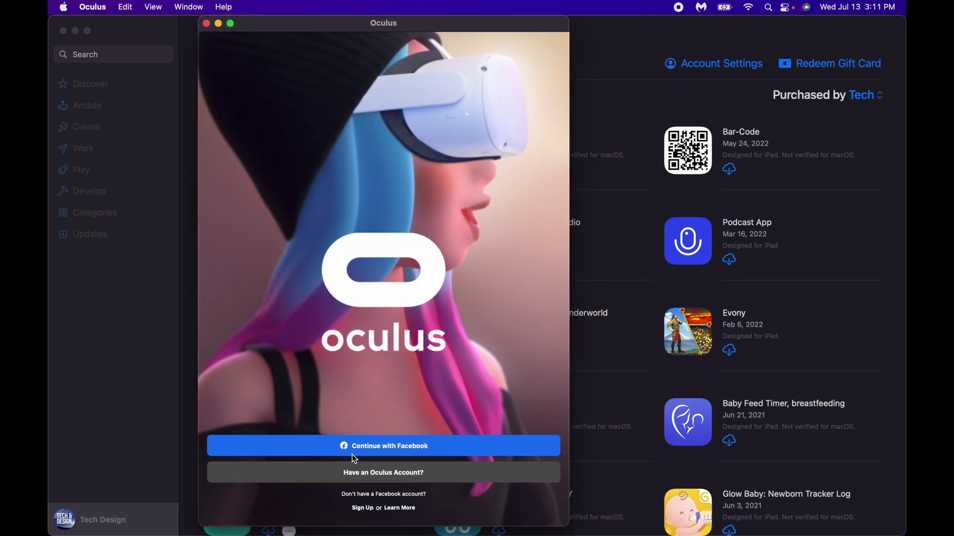
{"action": "mouse_move", "coordinate": [277, 23]}
{"action": "left_mouse_down"}
{"action": "mouse_move", "coordinate": [552, 43]}
{"action": "mouse_move", "coordinate": [291, 79]}
{"action": "mouse_move", "coordinate": [273, 72]}
{"action": "mouse_move", "coordinate": [287, 23]}
{"action": "mouse_move", "coordinate": [293, 30]}
{"action": "left_mouse_up"}
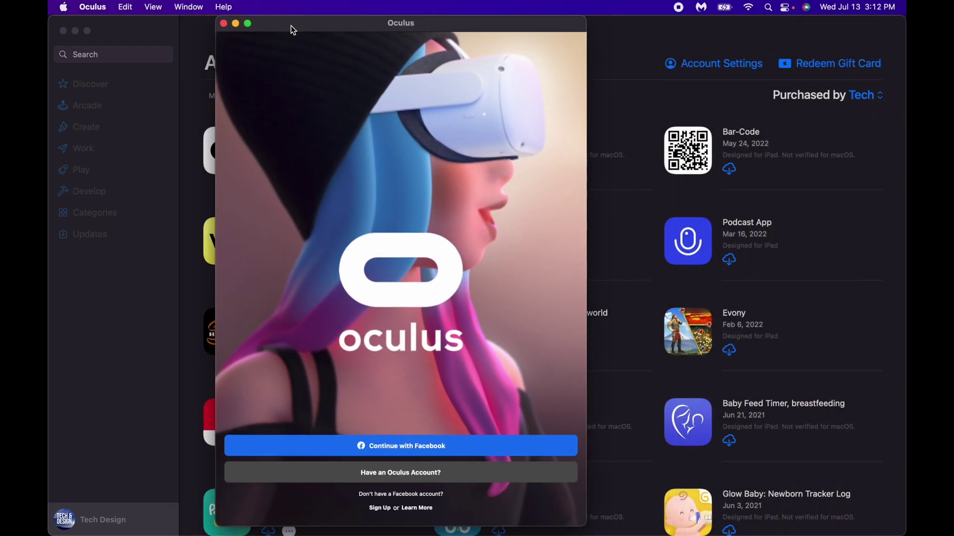
Sign in to Oculus with Facebook, approving access to the account
{"action": "left_click", "coordinate": [379, 447]}
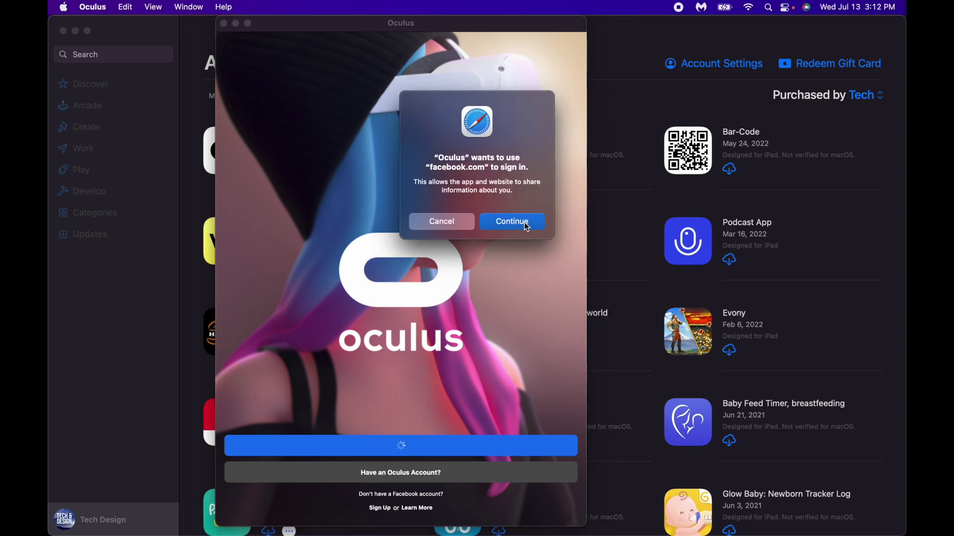
{"action": "left_click", "coordinate": [514, 224]}
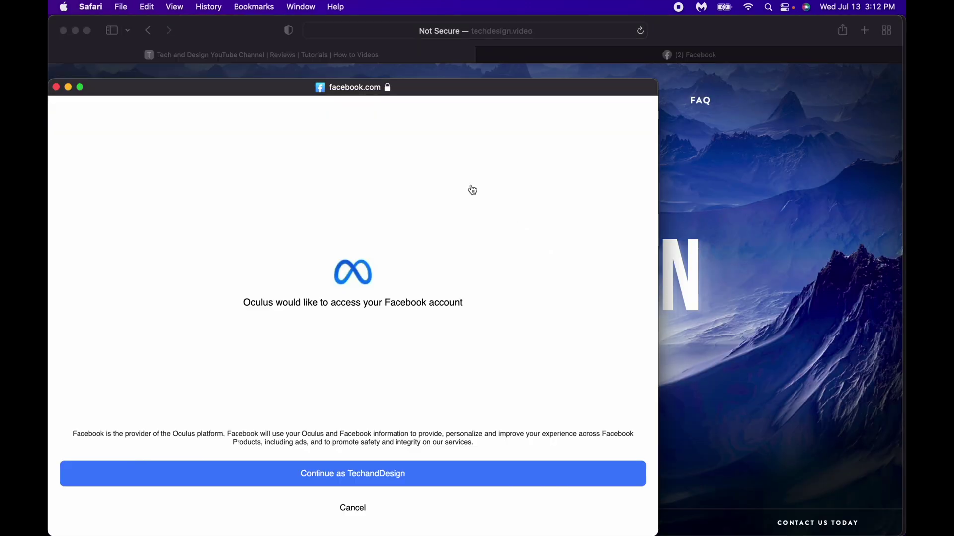
{"action": "left_click", "coordinate": [312, 476]}
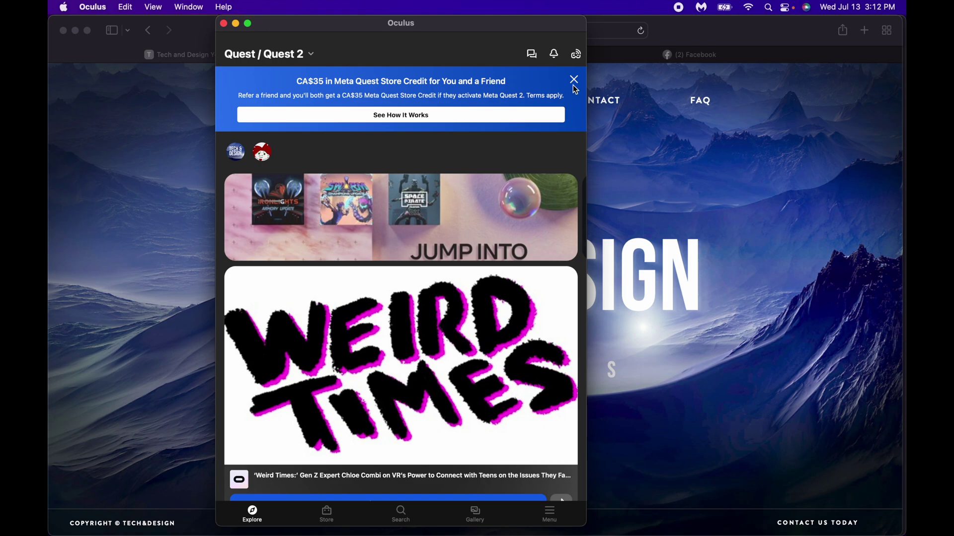
Dismiss the Meta Quest Store credit banner and scroll through the Explore feed
{"action": "left_click", "coordinate": [574, 79]}
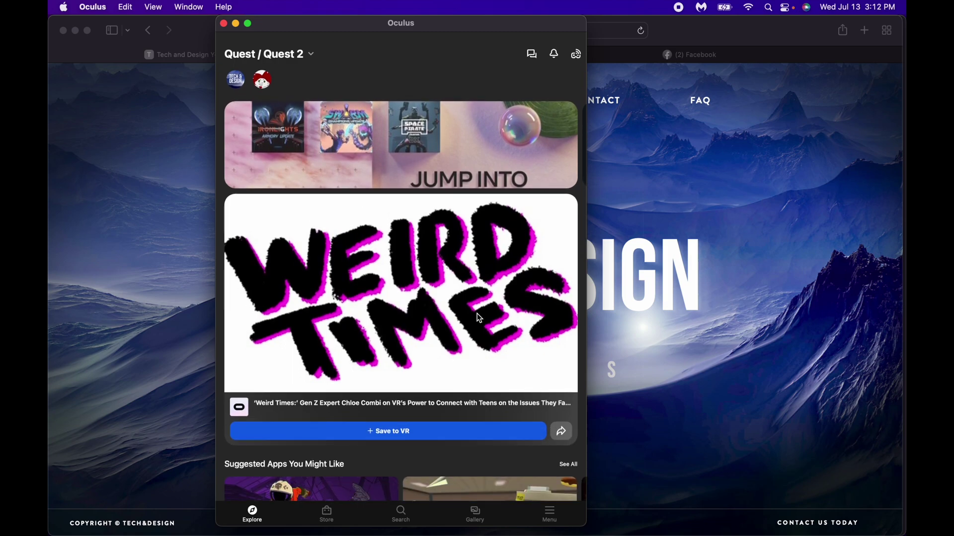
{"action": "scroll", "coordinate": [479, 317], "scroll_direction": "down", "scroll_amount": 5}
{"action": "scroll", "coordinate": [480, 318], "scroll_direction": "up", "scroll_amount": 6}
{"action": "scroll", "coordinate": [479, 318], "scroll_direction": "down", "scroll_amount": 10}
{"action": "scroll", "coordinate": [480, 318], "scroll_direction": "up", "scroll_amount": 12}
Close the Oculus window, returning to the Tech & Design site in Safari
{"action": "left_click", "coordinate": [223, 24]}
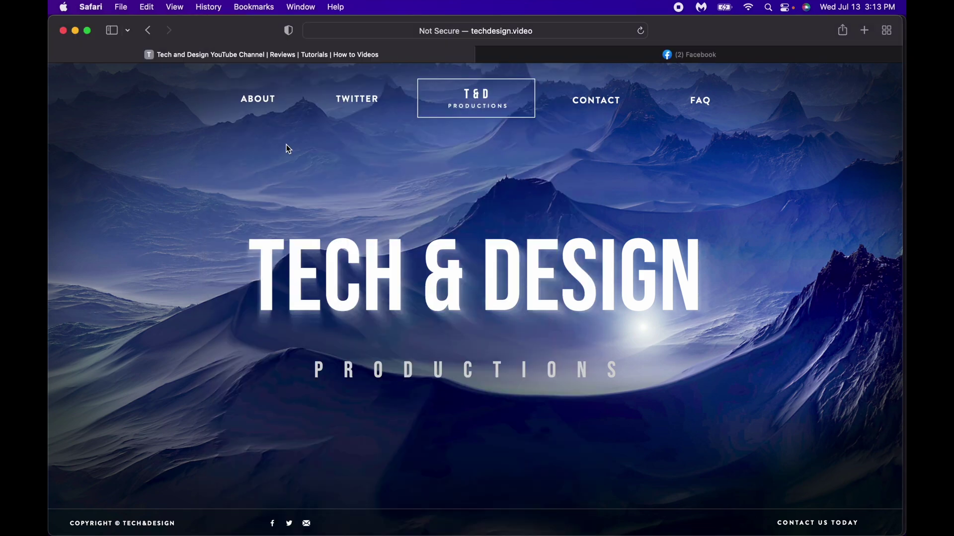